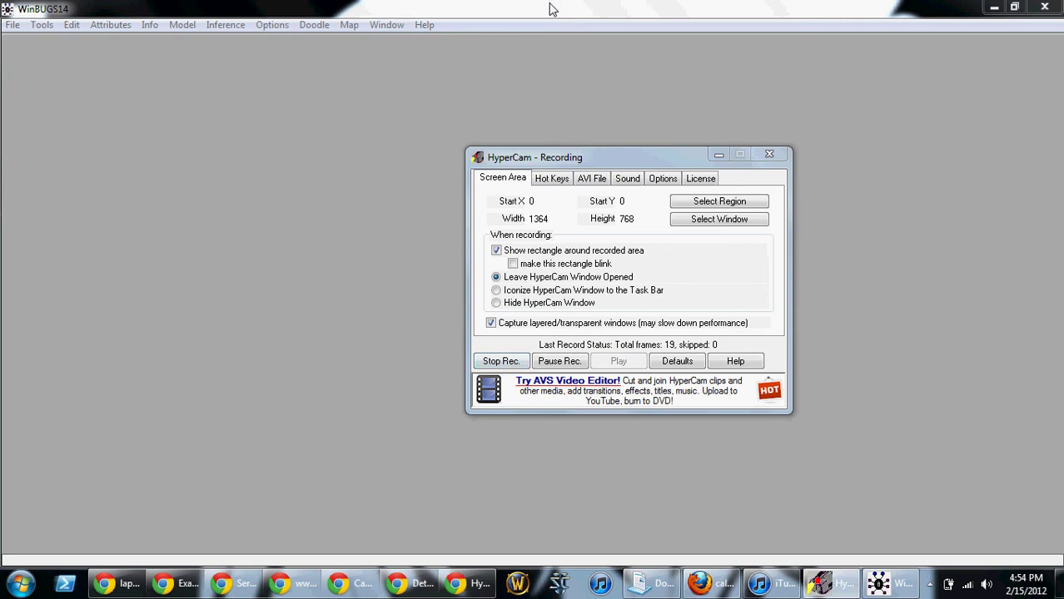
# Open a new blank document, untitled1, ready for the model code.
pyautogui.moveTo(596, 159); pyautogui.dragTo(877, 288)
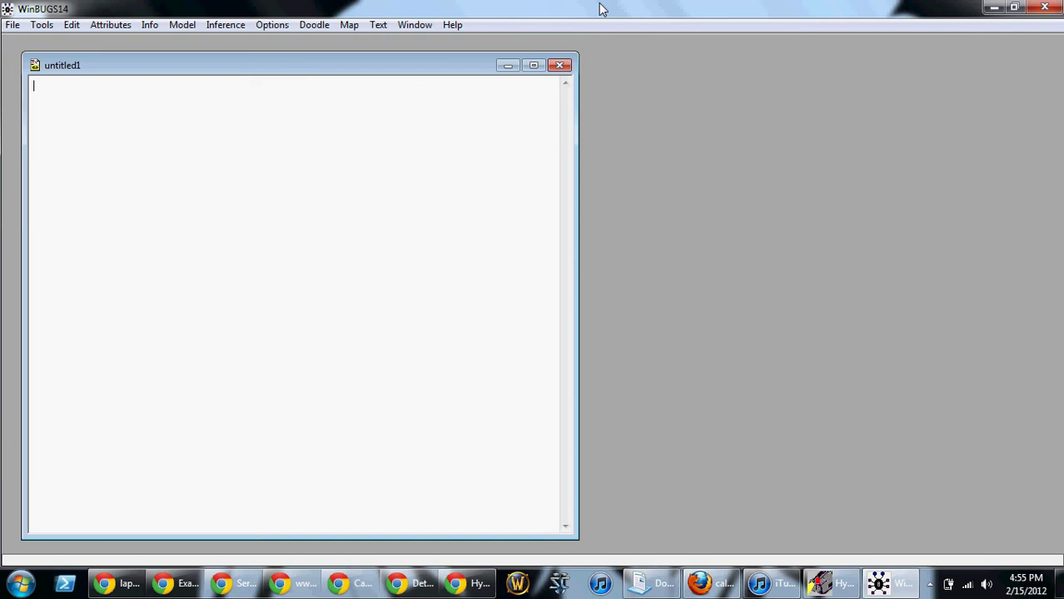
# Write model{ with indented lines Y~dbin(pi,15) and pi~dbeta(1,1), closed by }.
pyautogui.write('model{')
pyautogui.press('Return')
pyautogui.press('Return')
pyautogui.press('Tab')
pyautogui.write('Y')
pyautogui.write('~dt')
pyautogui.write('in')
pyautogui.write('(pi')
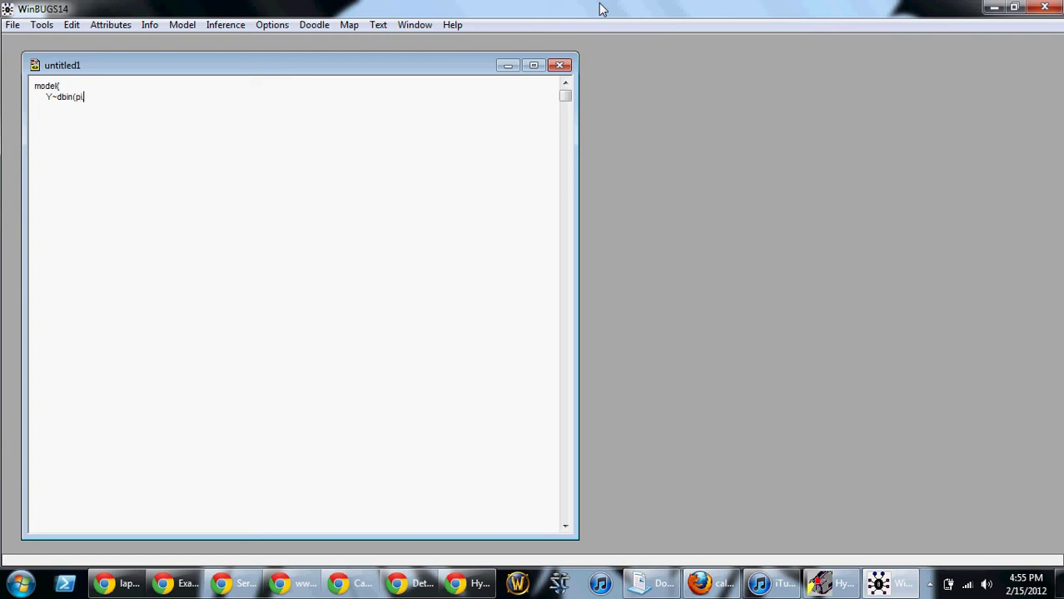
pyautogui.write(', 15')
pyautogui.press('BackSpace')
pyautogui.press('BackSpace')
pyautogui.press('Return')
pyautogui.write('p')
pyautogui.write('i~')
pyautogui.write('d')
pyautogui.write('beta(')
pyautogui.write('1,1')
pyautogui.write('}')
pyautogui.press('BackSpace')
# Add list(Y=6) below the model, correcting lowercase y to uppercase Y.
pyautogui.write('list(')
pyautogui.write('(y=')
pyautogui.write('6')
pyautogui.write(')')
pyautogui.press('Left')
pyautogui.press('Left')
pyautogui.press('Left')
pyautogui.press('BackSpace')
pyautogui.write('Y')
# With the word model selected, run check model from Model > Specification.
pyautogui.click(180, 25)
pyautogui.click(200, 46)
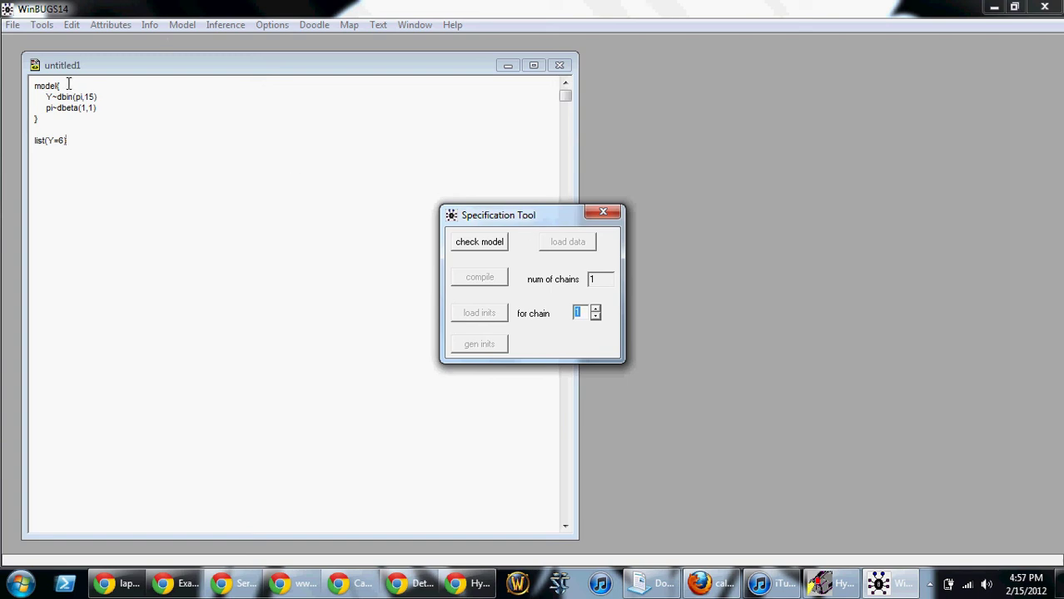
pyautogui.moveTo(68, 84); pyautogui.dragTo(23, 84)
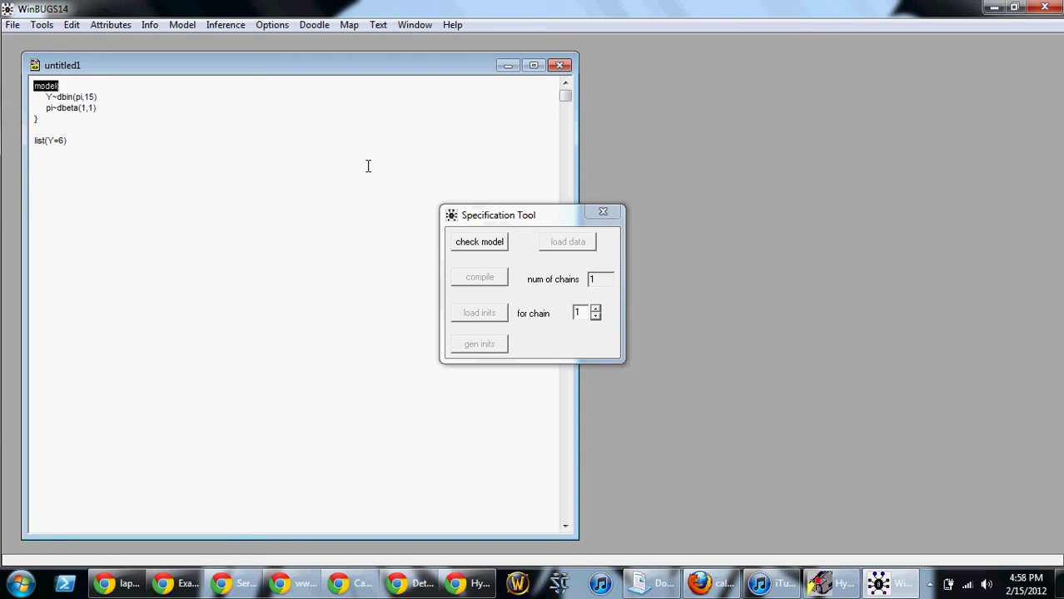
pyautogui.click(490, 245)
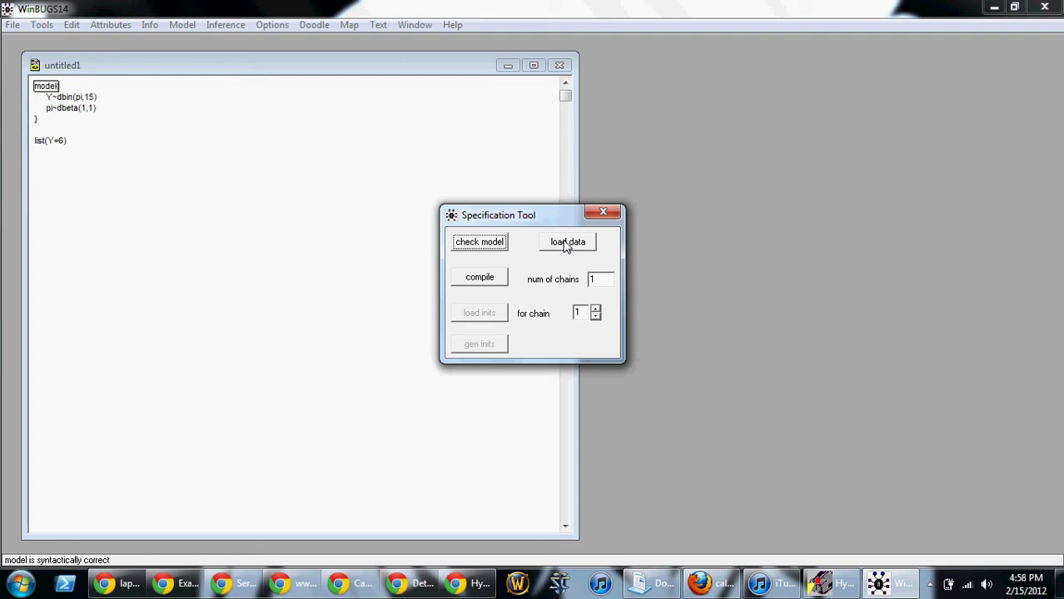
# Select the word list in list(Y=6) and load it as data.
pyautogui.moveTo(70, 140); pyautogui.dragTo(33, 140)
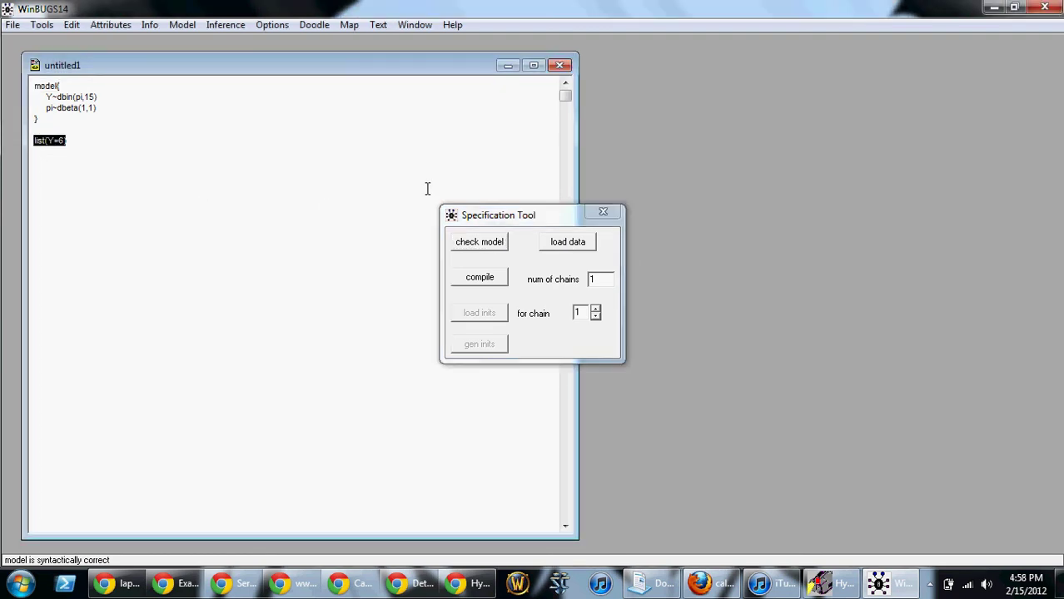
pyautogui.click(38, 141)
pyautogui.doubleClick(37, 142)
pyautogui.click(568, 244)
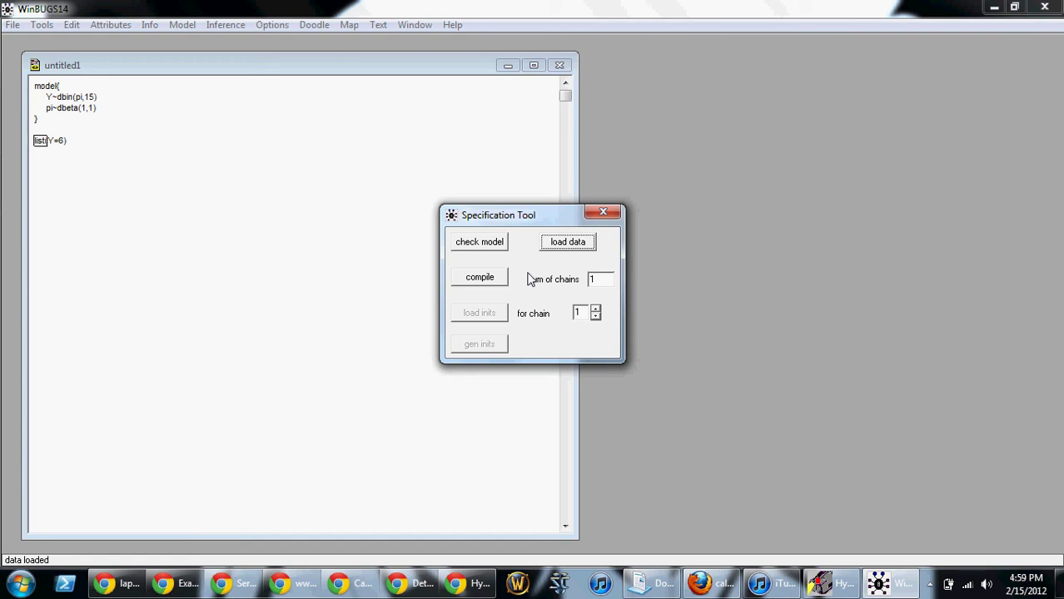
# Compile the beta-binomial model with one chain.
pyautogui.click(480, 278)
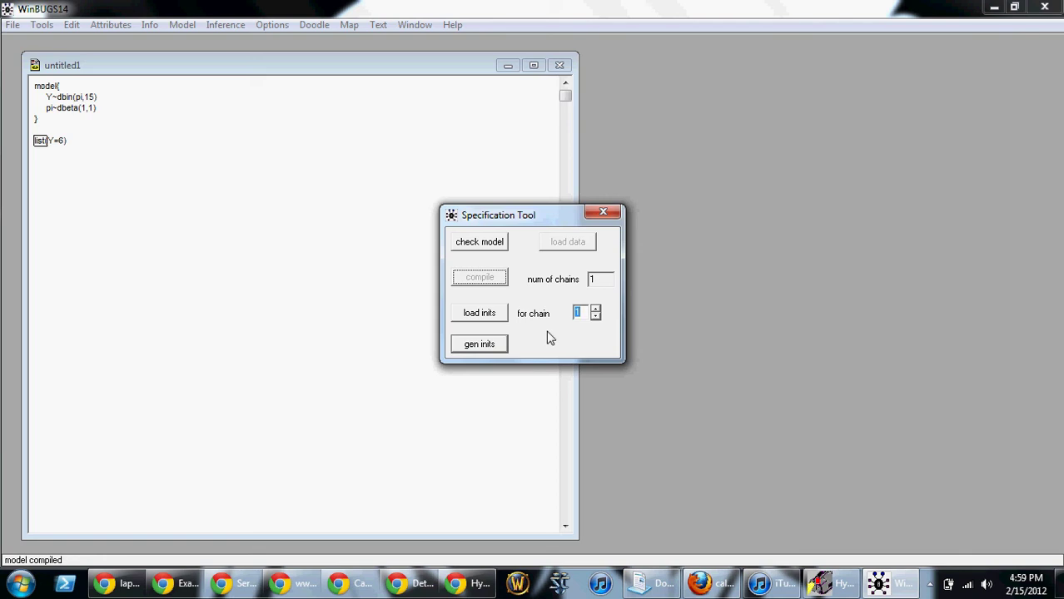
# Generate initial values so the model reads initialized.
pyautogui.click(479, 345)
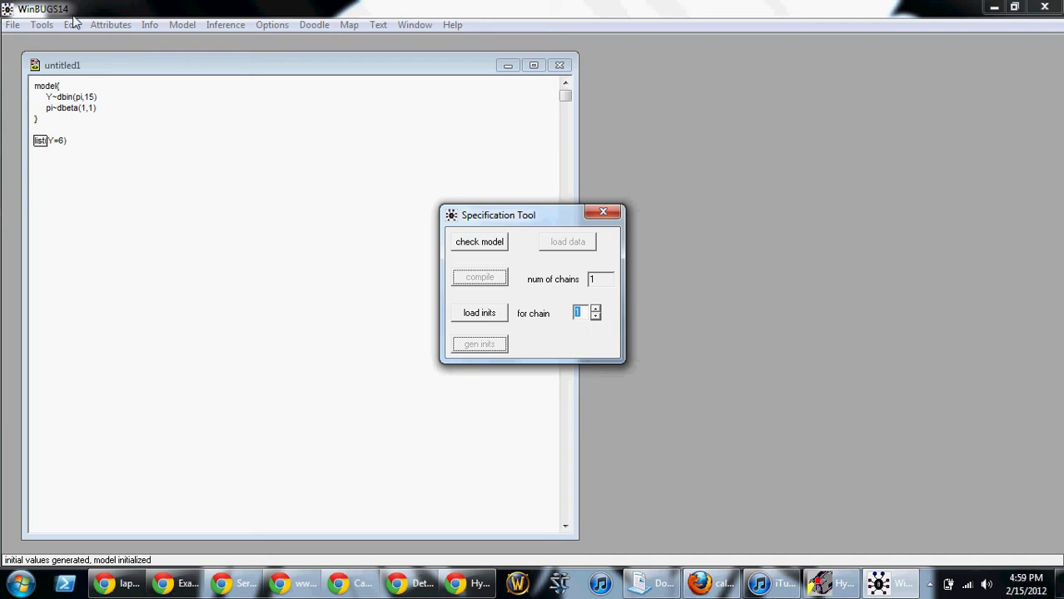
# Look through the Inference menu, then move to the Options menu.
pyautogui.click(211, 25)
pyautogui.click(211, 25)
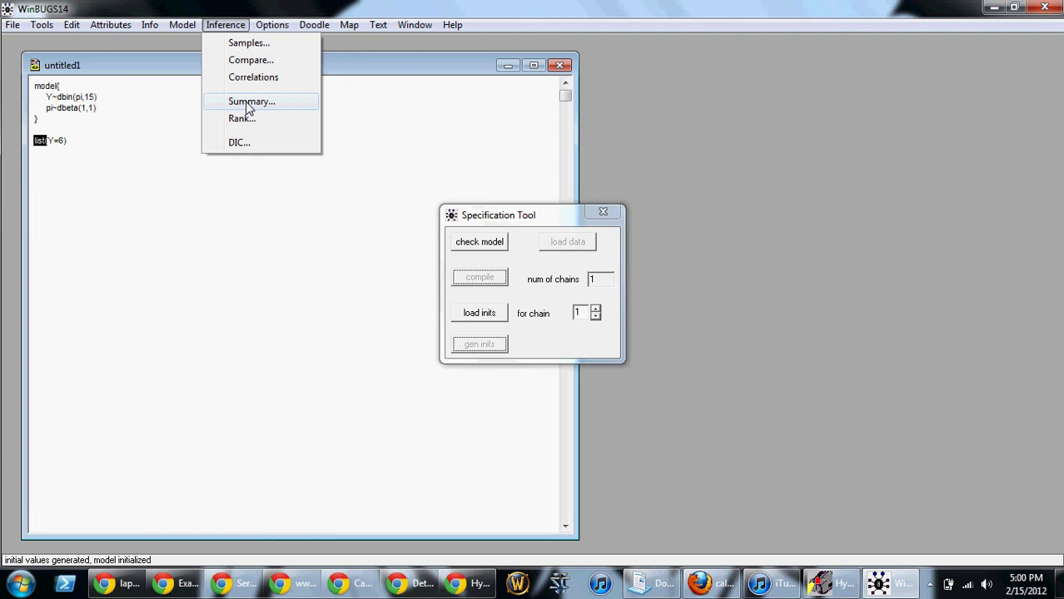
pyautogui.moveTo(256, 29)
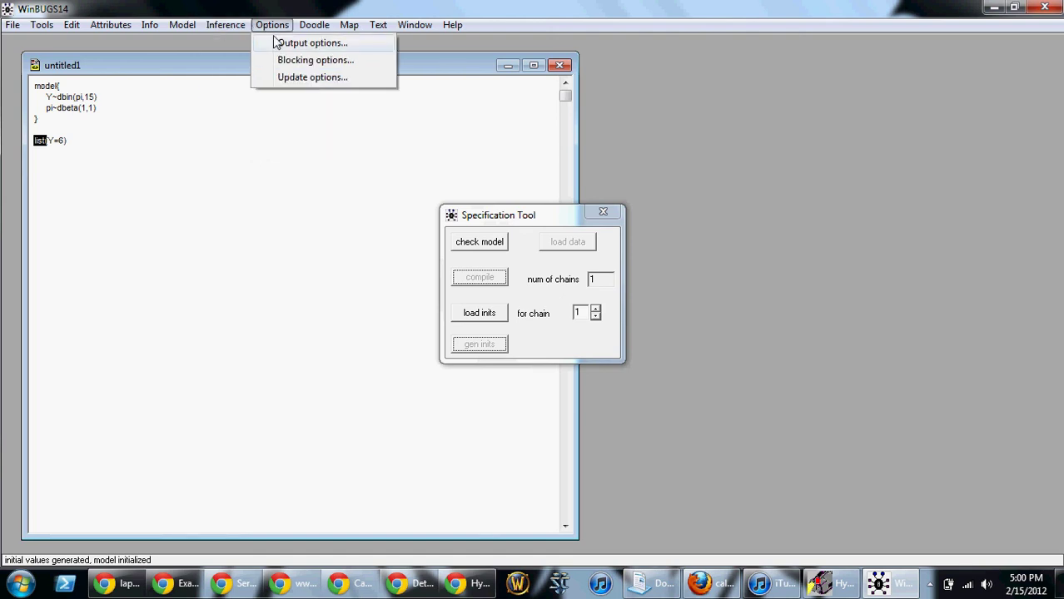
# In Output options, send output to the log at precision 4, then close it.
pyautogui.click(276, 39)
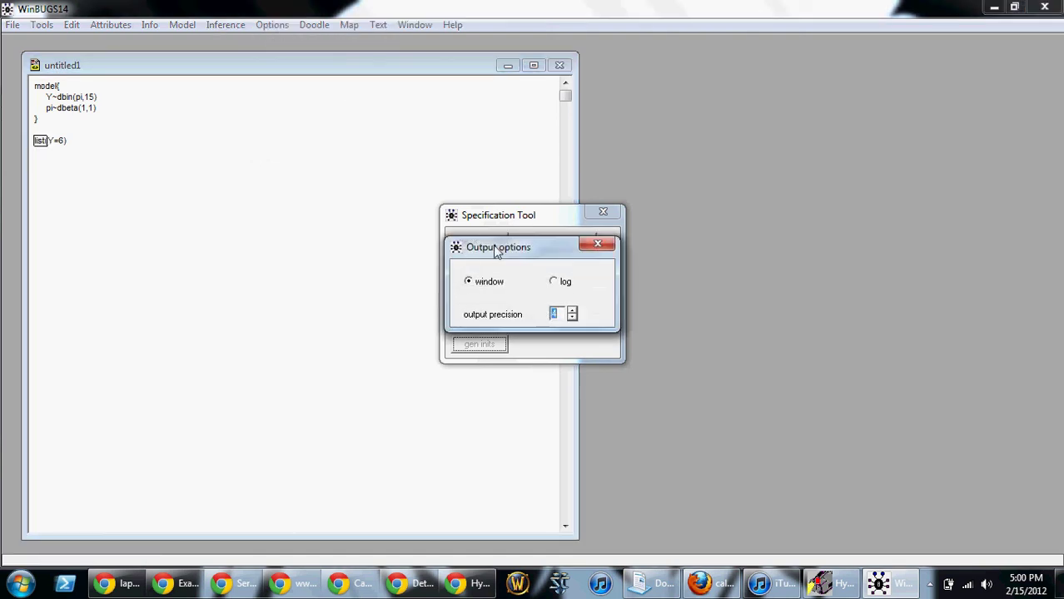
pyautogui.click(559, 284)
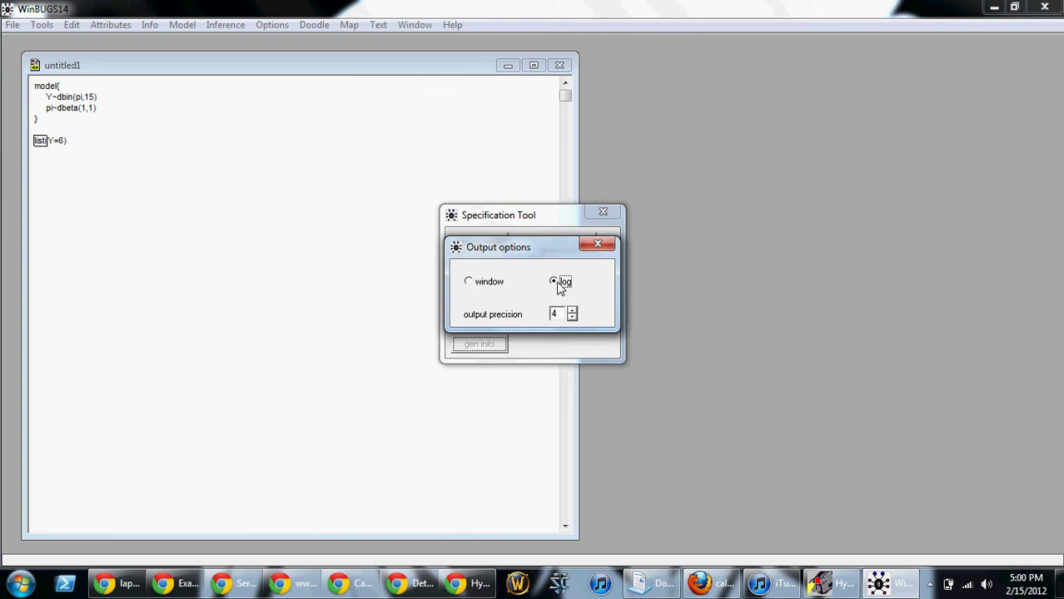
pyautogui.click(598, 244)
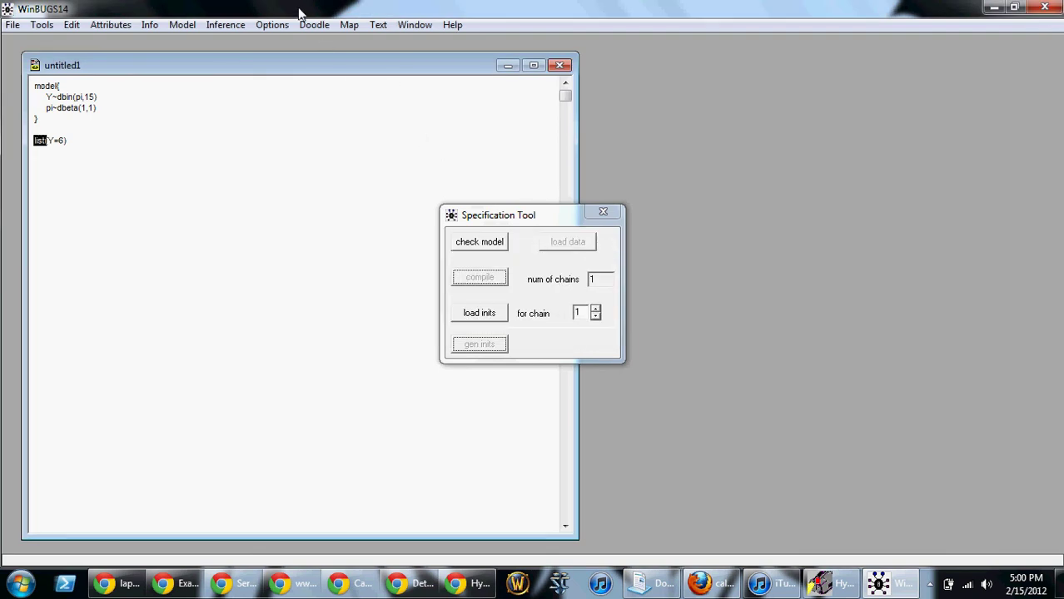
# In the Sample Monitor Tool, set node pi to be monitored.
pyautogui.click(237, 25)
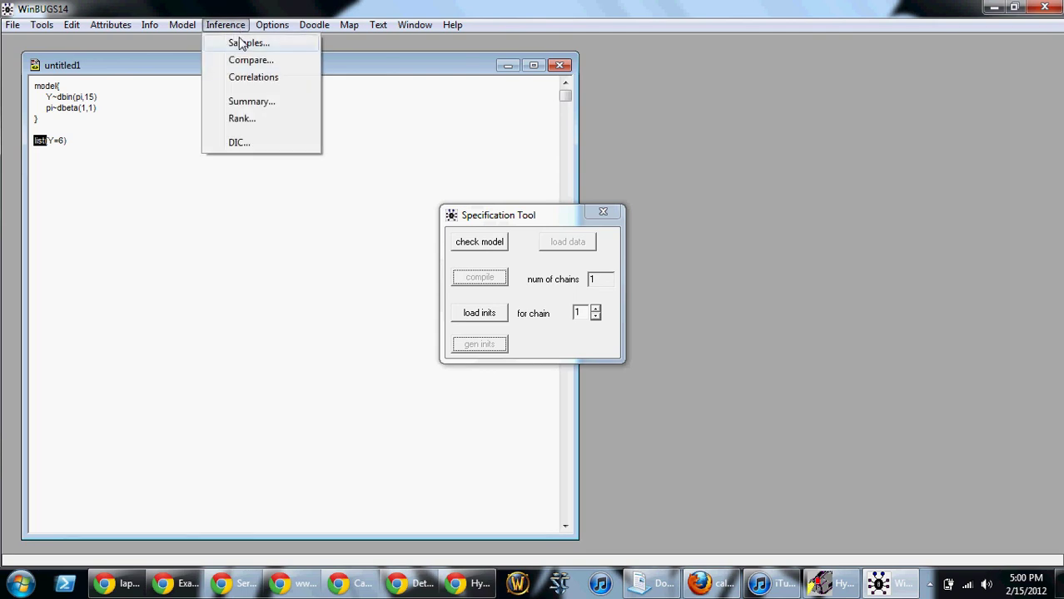
pyautogui.click(246, 47)
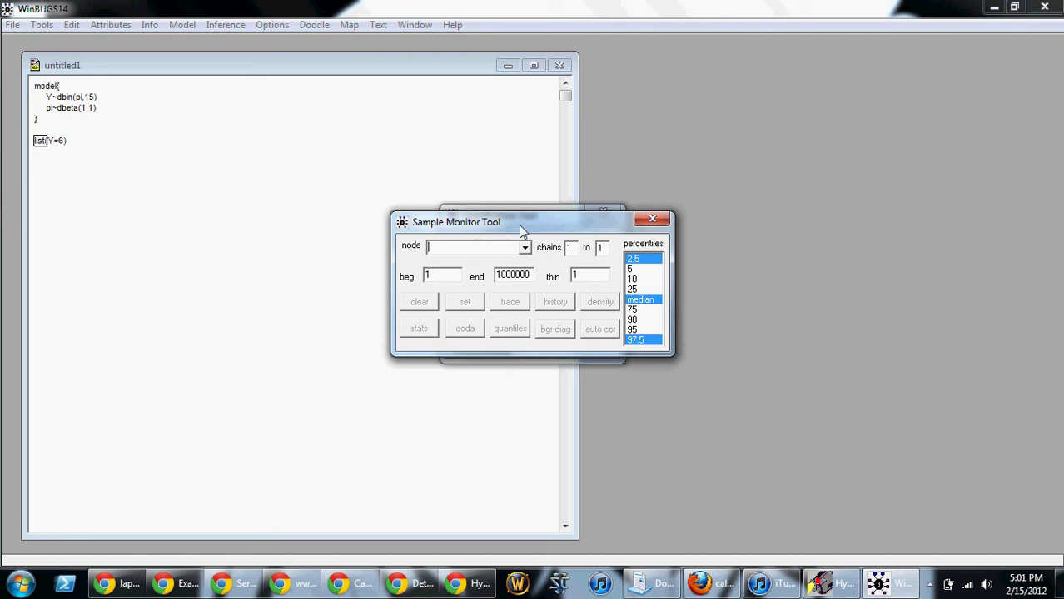
pyautogui.write('pi')
pyautogui.click(465, 302)
# Close the sample monitor and run 5000 updates from the Update Tool.
pyautogui.click(652, 219)
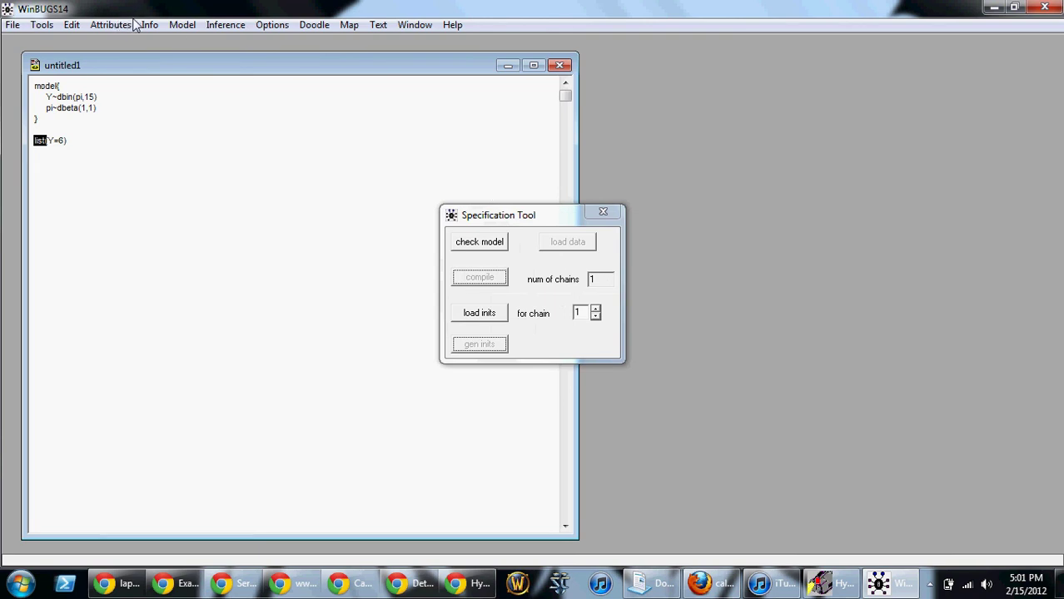
pyautogui.click(182, 24)
pyautogui.click(212, 69)
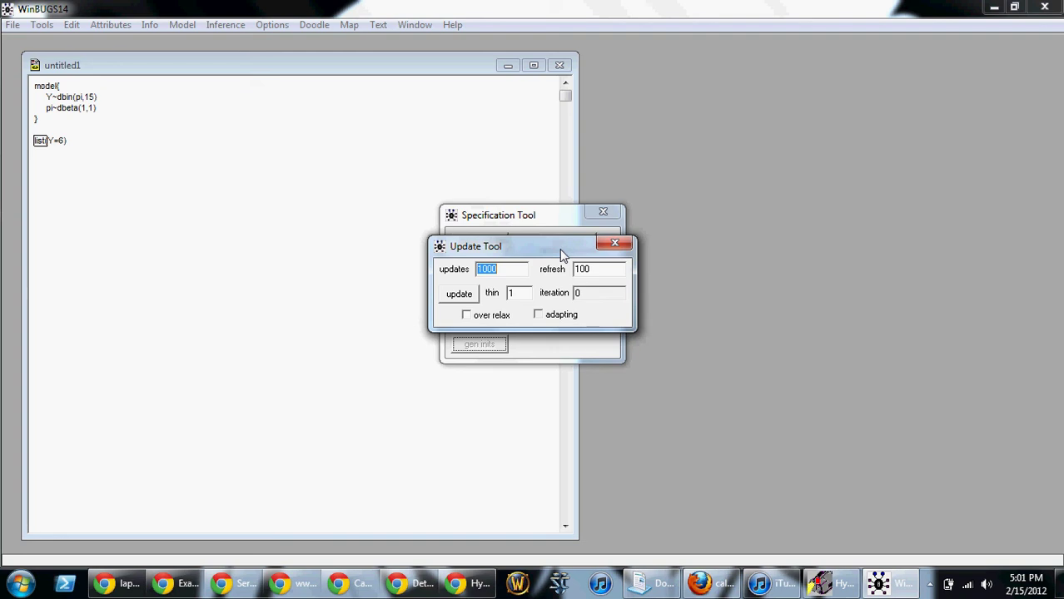
pyautogui.click(502, 269)
pyautogui.press('Home')
pyautogui.press('Delete')
pyautogui.write('5')
pyautogui.click(458, 295)
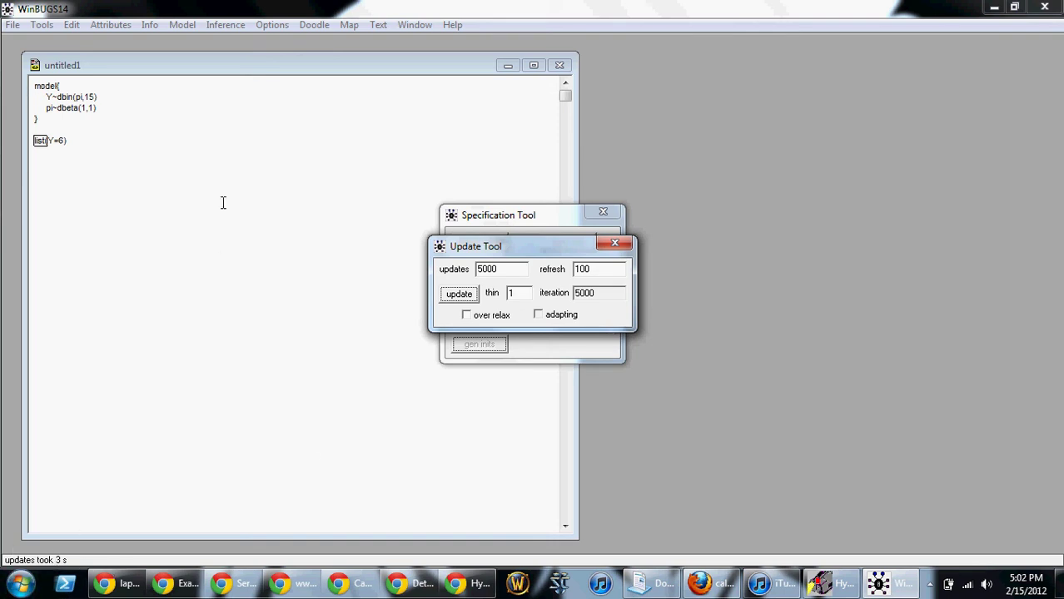
# Open the Sample Monitor Tool via Inference > Samples and select node pi.
pyautogui.click(234, 26)
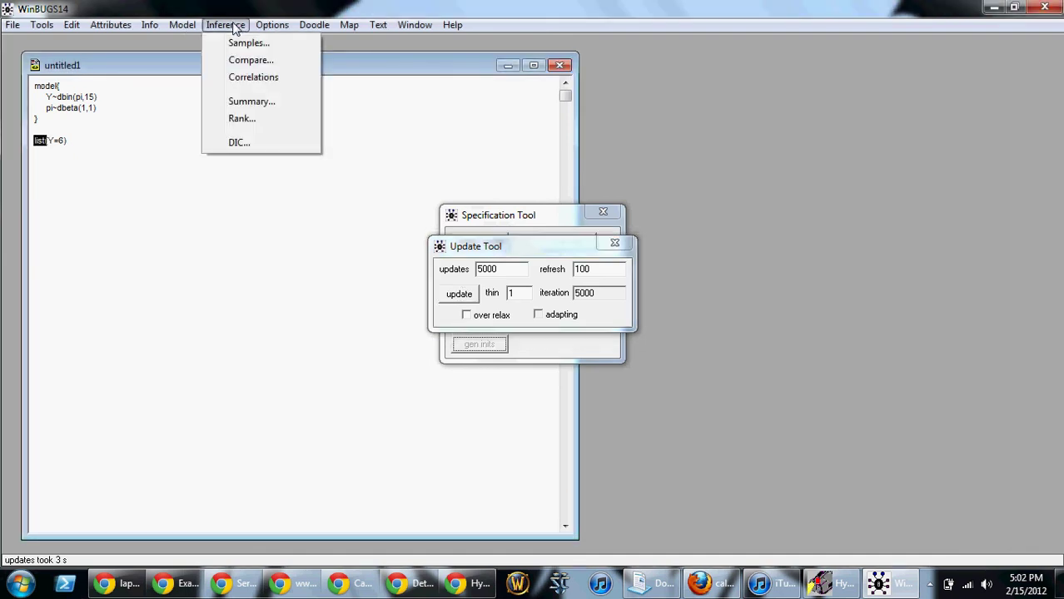
pyautogui.click(245, 45)
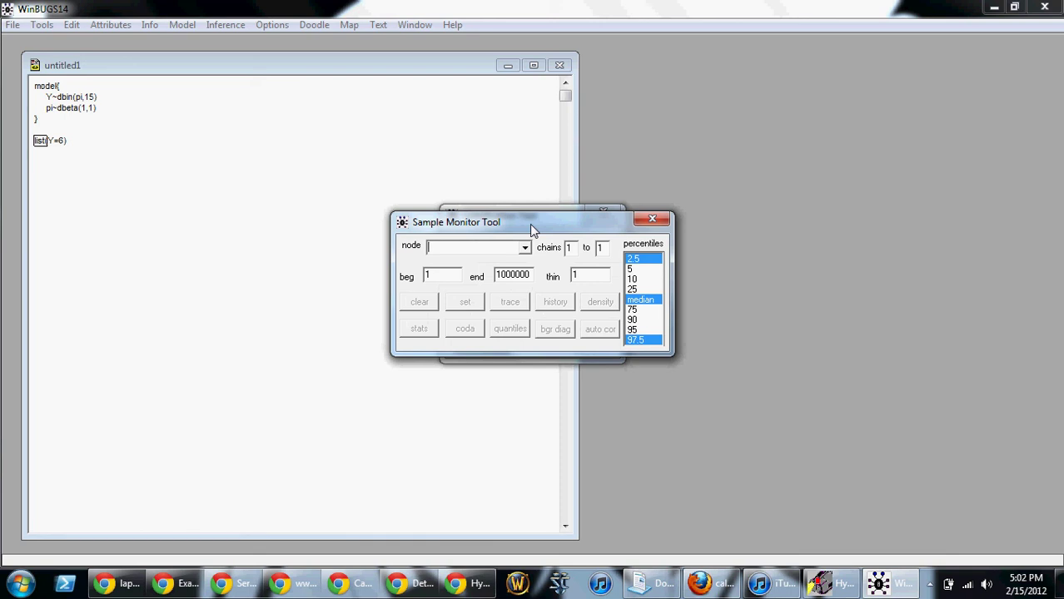
pyautogui.click(525, 248)
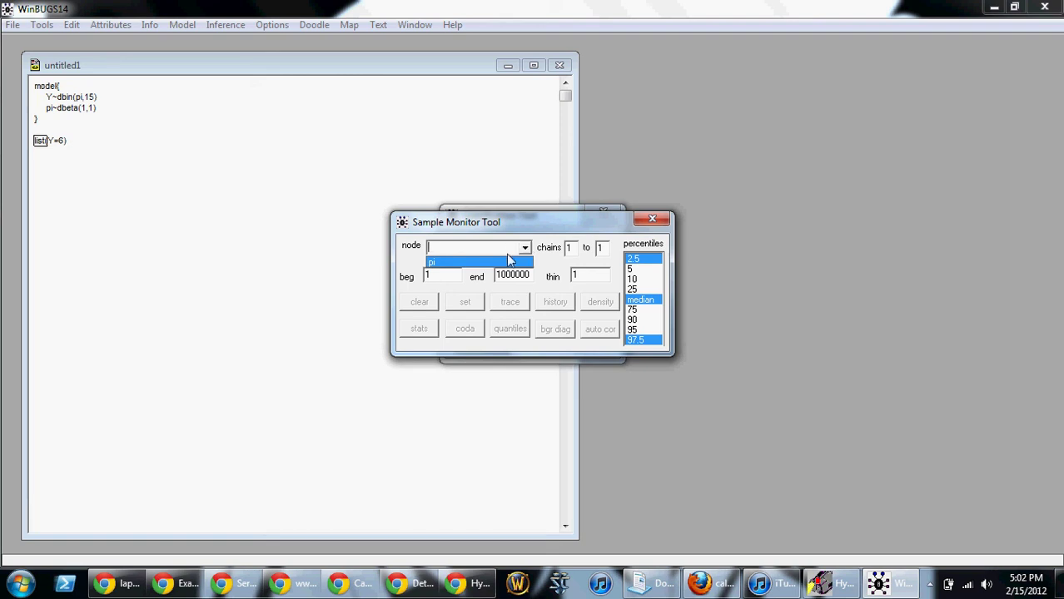
pyautogui.click(504, 265)
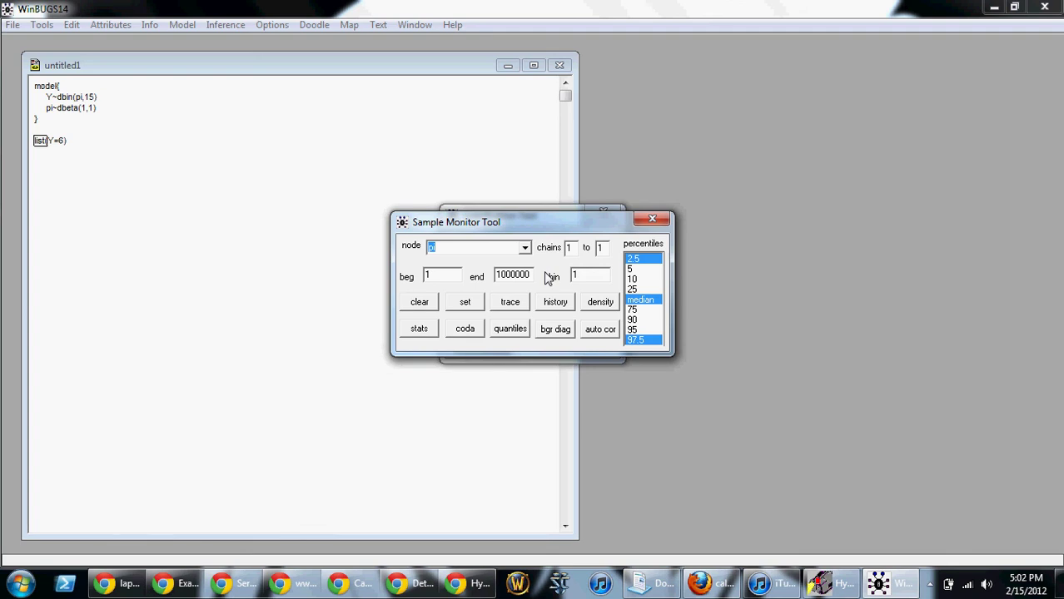
# Plot pi's sampling history, widen the Log, and move the three tool windows to the right.
pyautogui.click(555, 303)
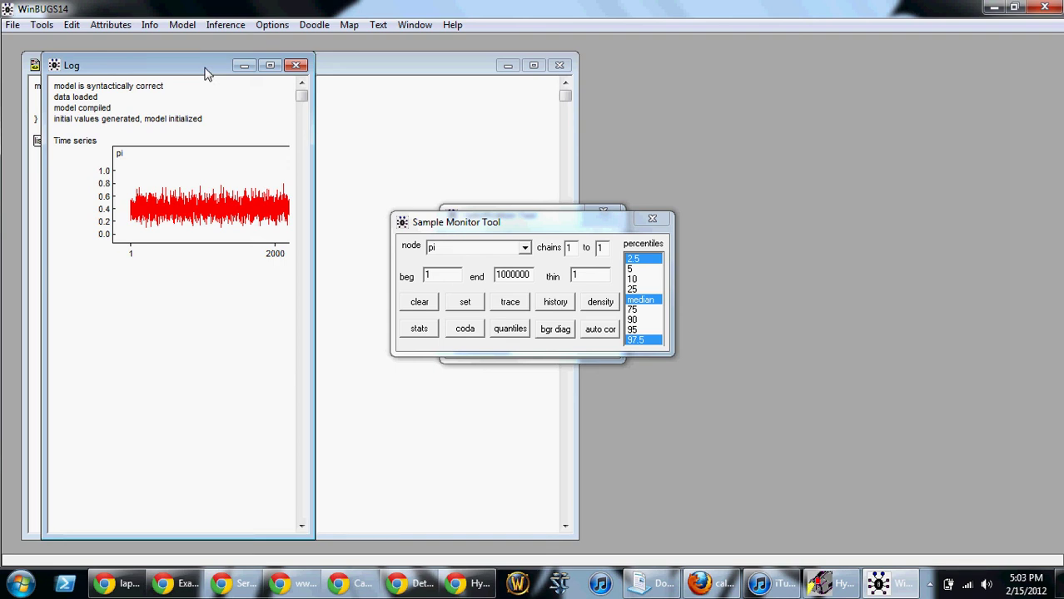
pyautogui.moveTo(314, 164); pyautogui.dragTo(592, 185)
pyautogui.moveTo(563, 226); pyautogui.dragTo(818, 97)
pyautogui.moveTo(496, 250); pyautogui.dragTo(793, 268)
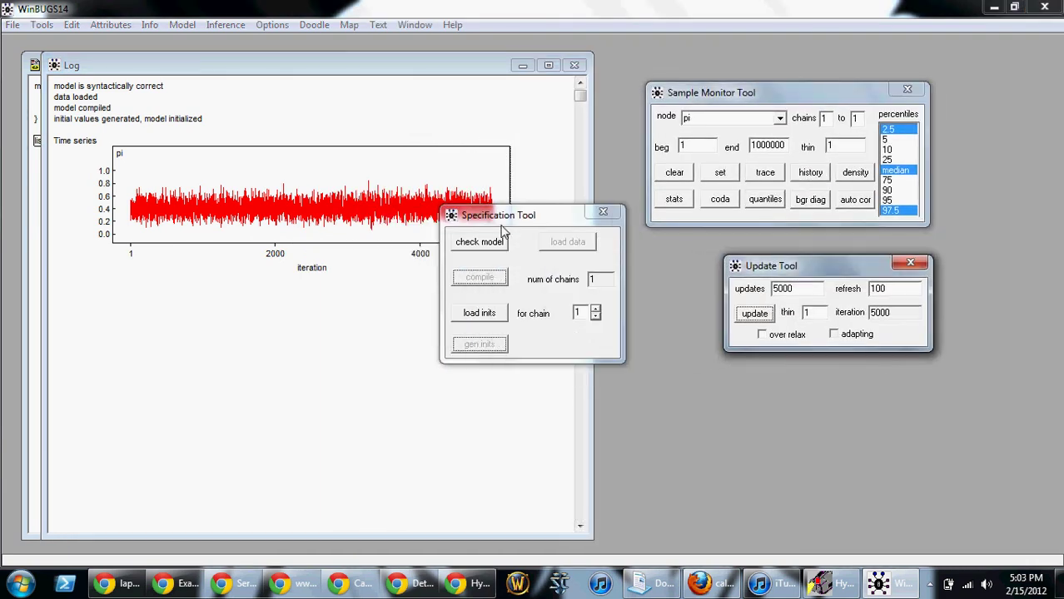
pyautogui.moveTo(496, 223); pyautogui.dragTo(768, 395)
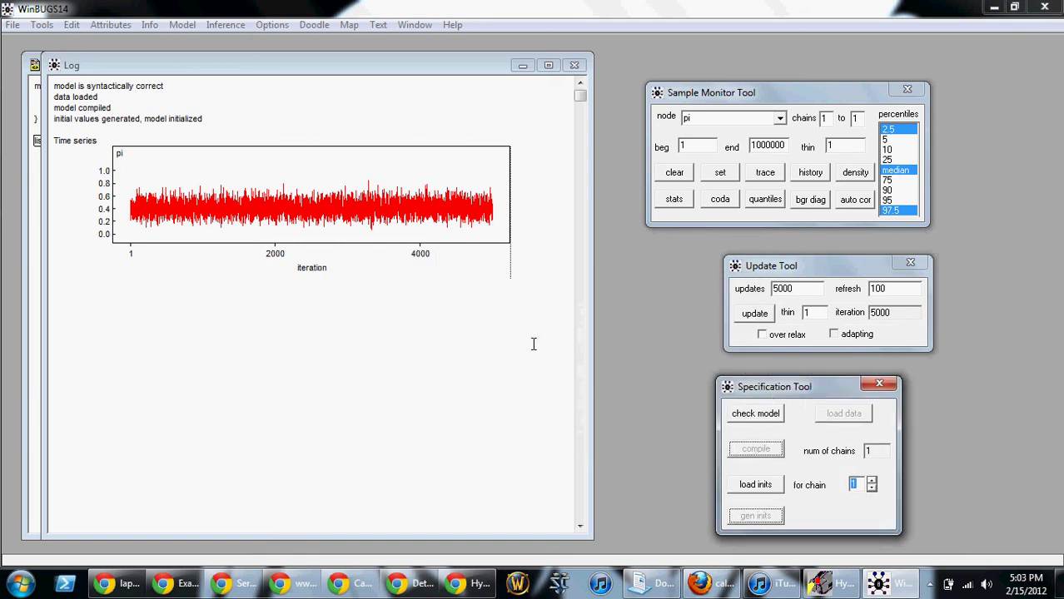
pyautogui.click(459, 64)
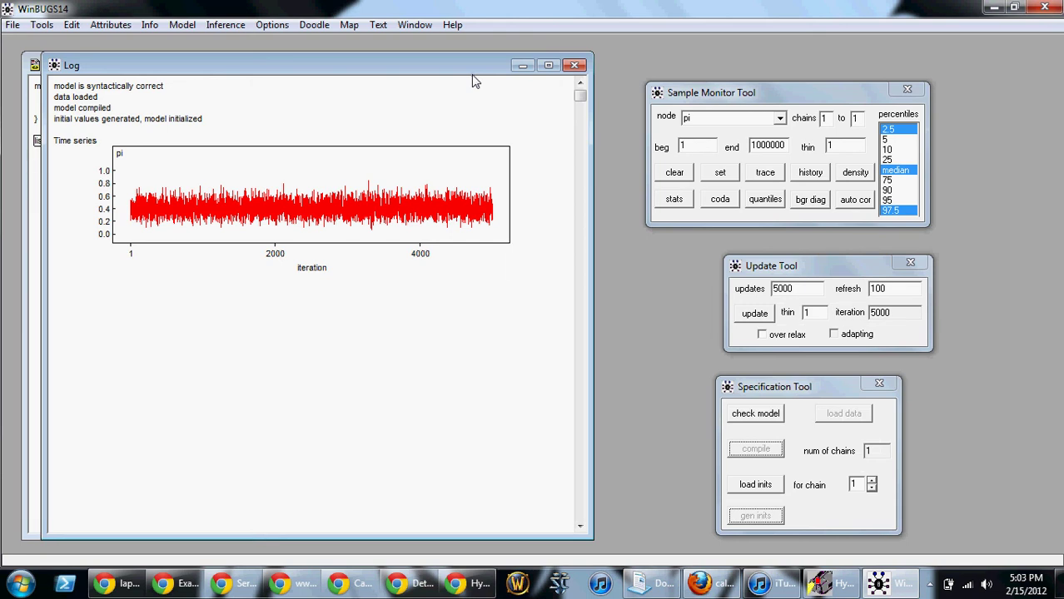
# Add a kernel density plot of the 5000 pi samples to the Log.
pyautogui.click(855, 179)
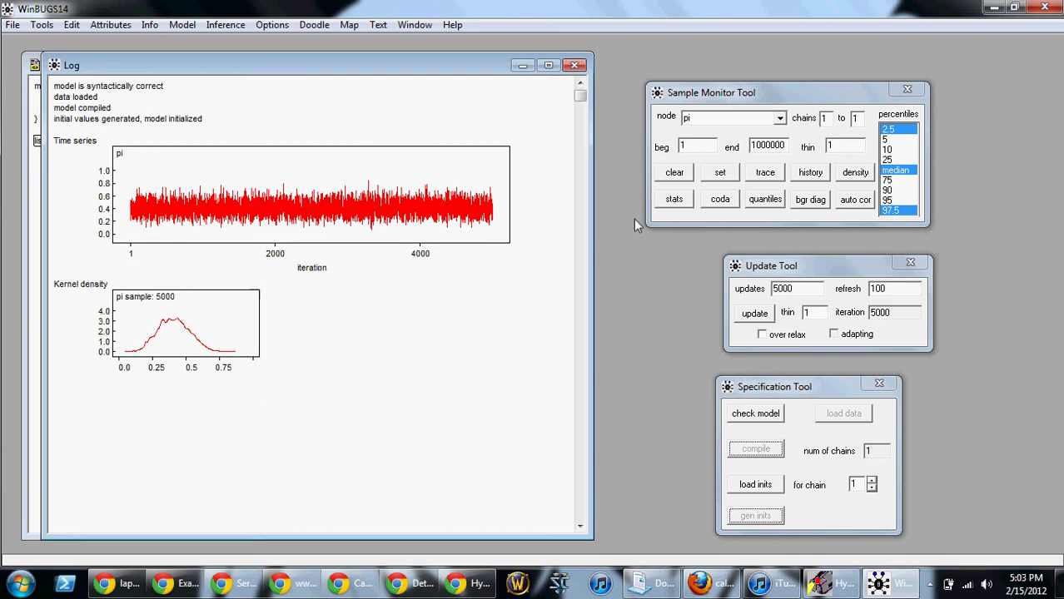
# Show pi's node statistics in the Log (mean 0.4099, sd 0.1165, median 0.4064).
pyautogui.click(669, 205)
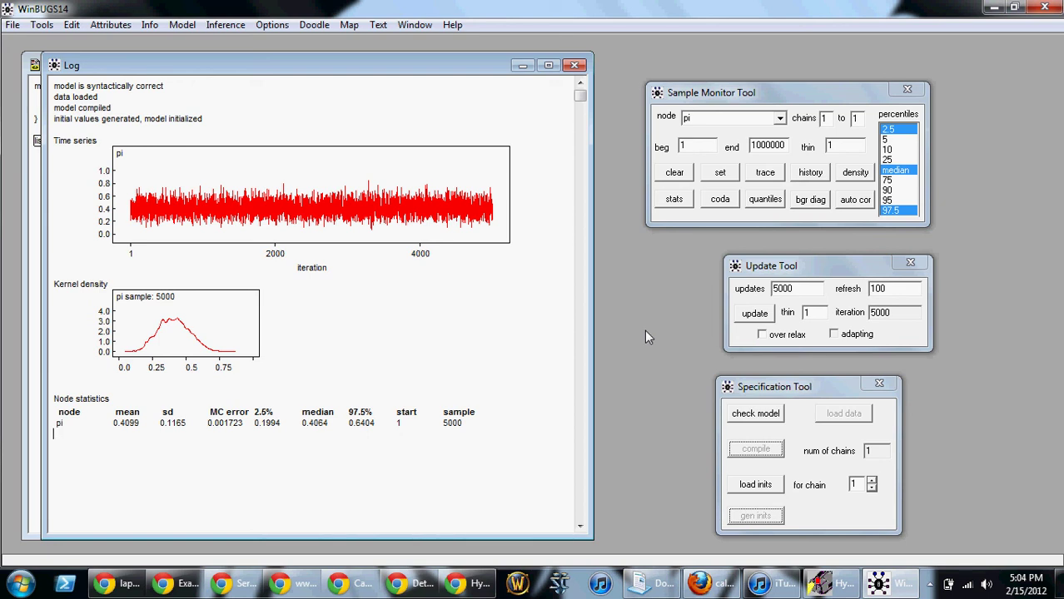
# Output pi's CODA index and chain 1 values, bringing the chain 1 window forward.
pyautogui.click(720, 202)
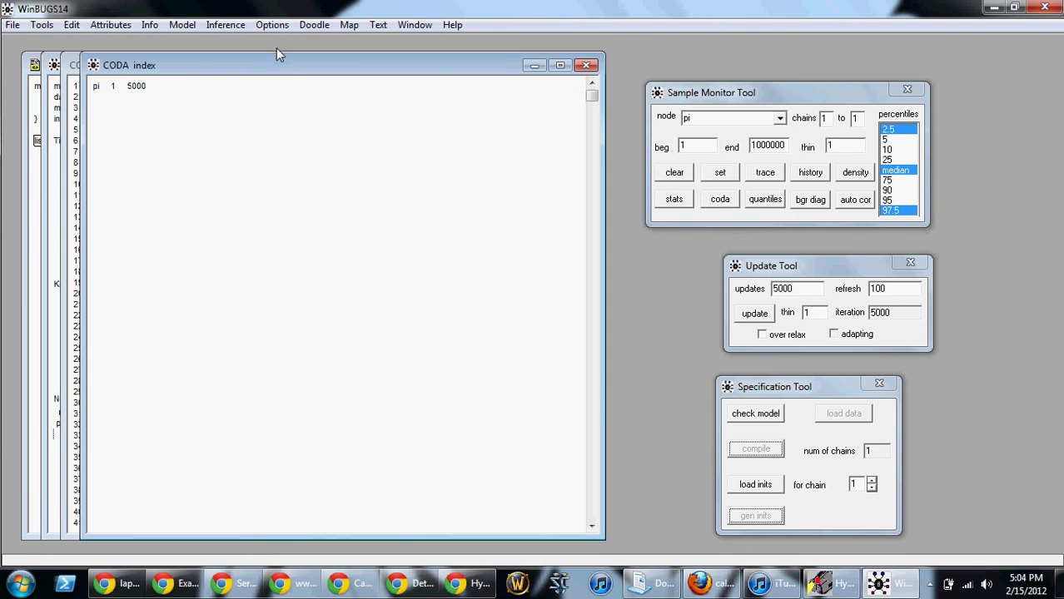
pyautogui.moveTo(278, 65); pyautogui.dragTo(528, 71)
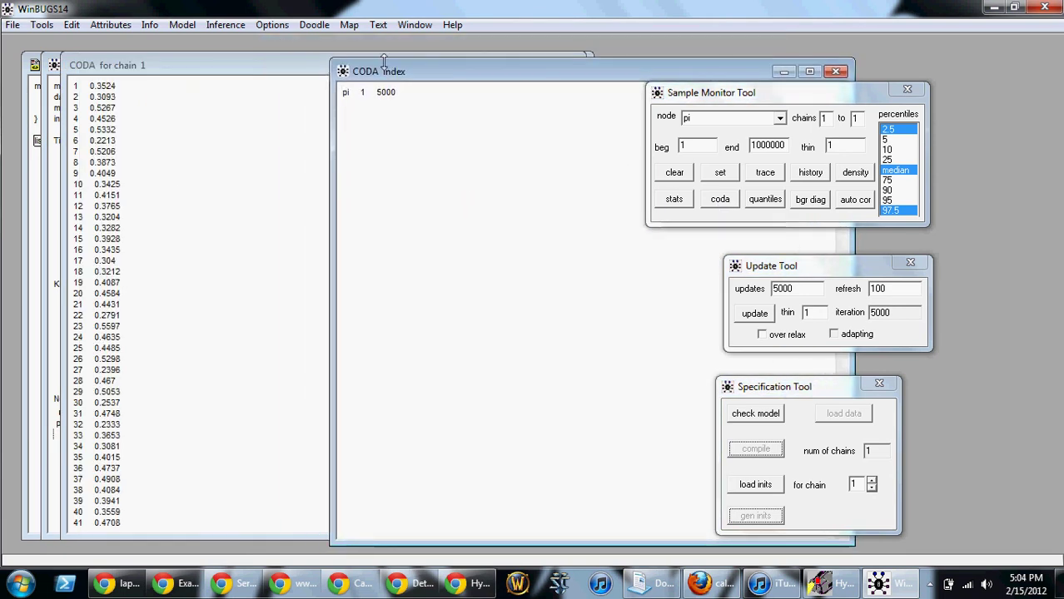
pyautogui.click(279, 67)
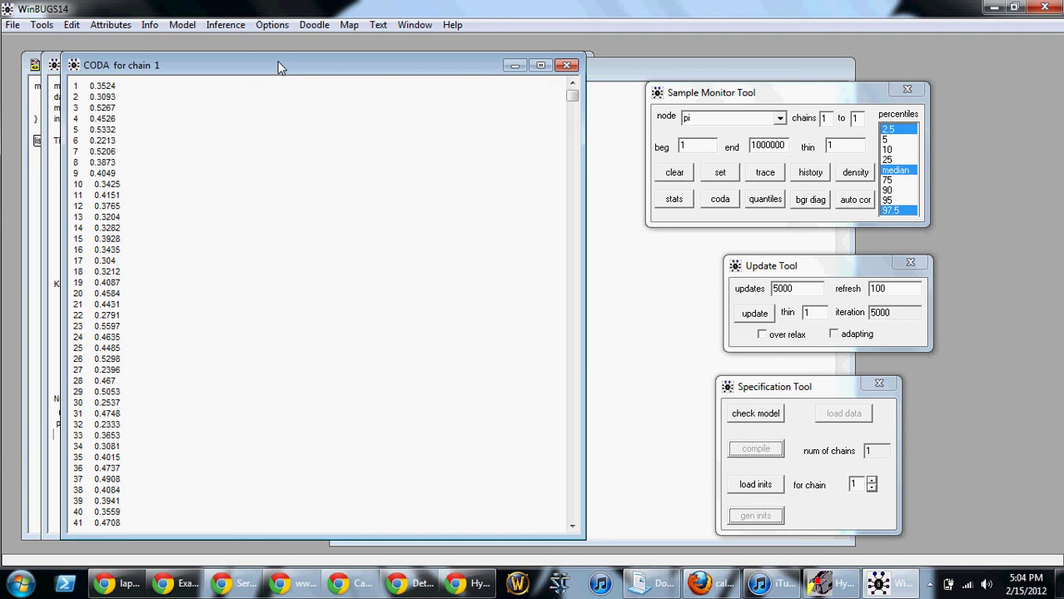
# Save the chain 1 CODA values as plain text problem_8_1_results.txt on the Desktop.
pyautogui.click(13, 25)
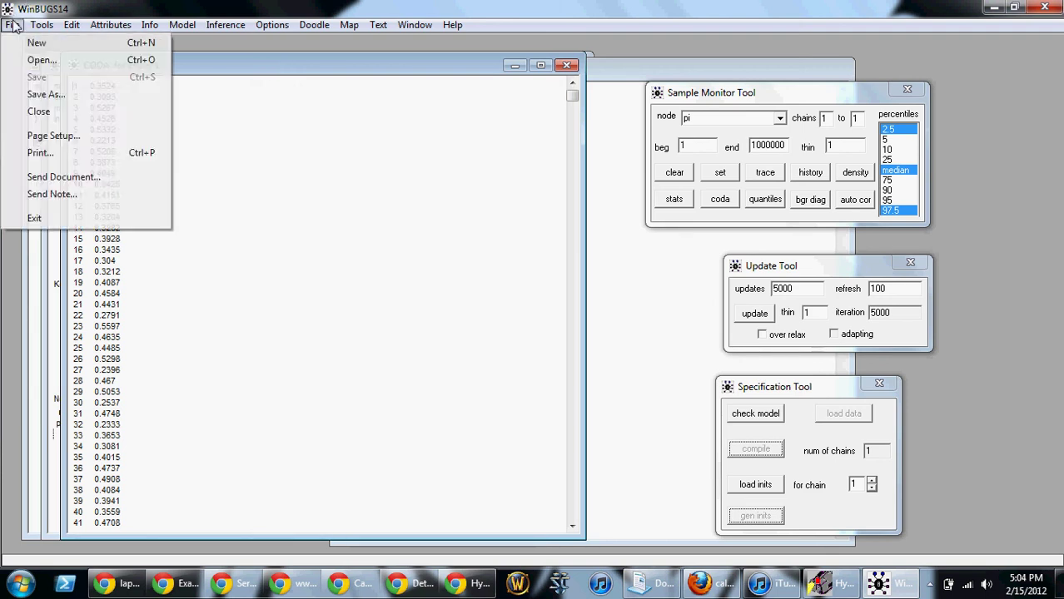
pyautogui.click(41, 94)
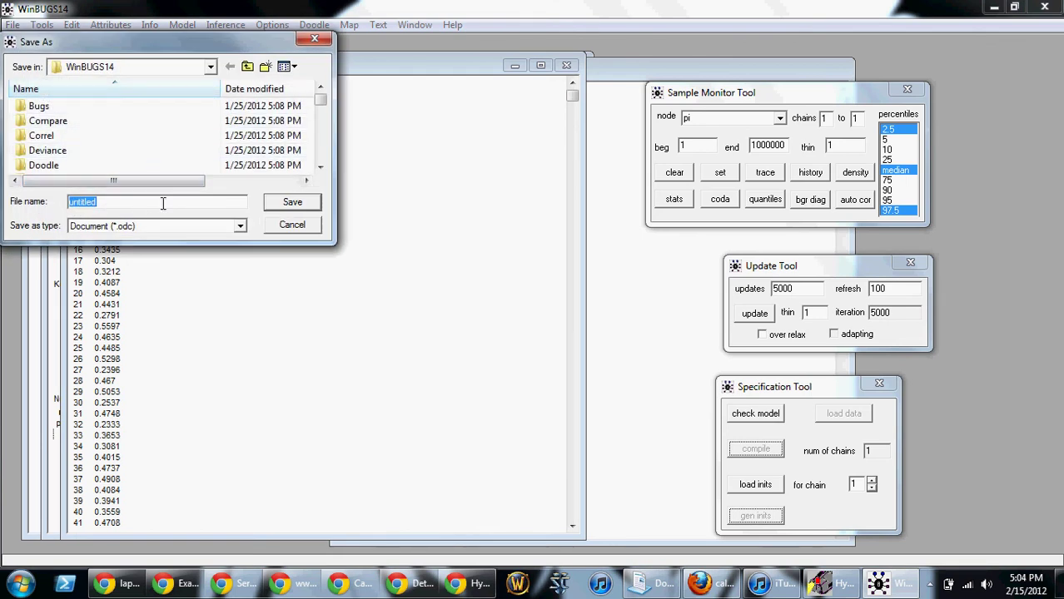
pyautogui.write('problem')
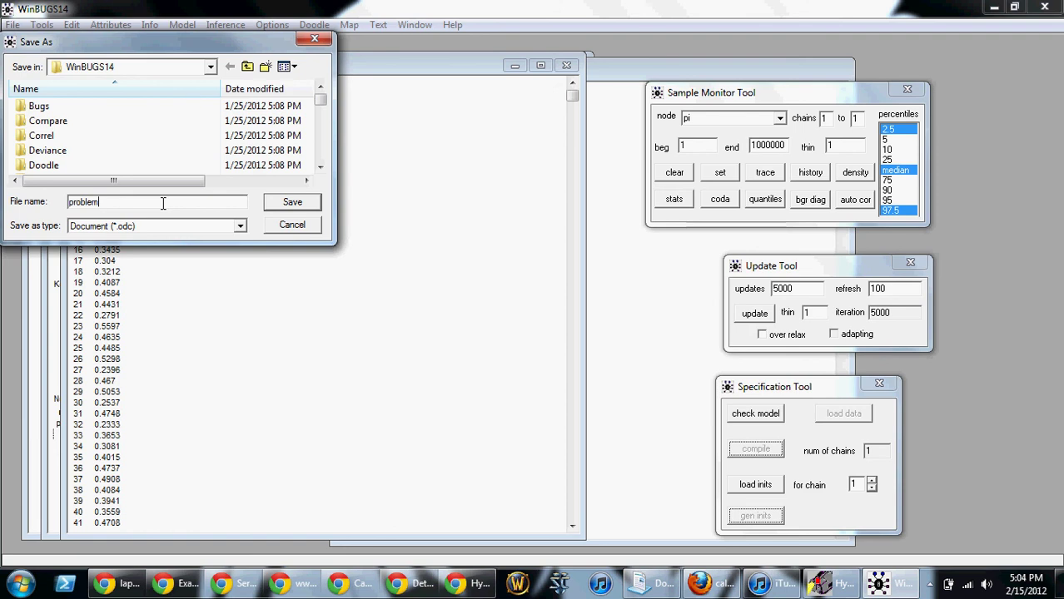
pyautogui.write('8_1_results')
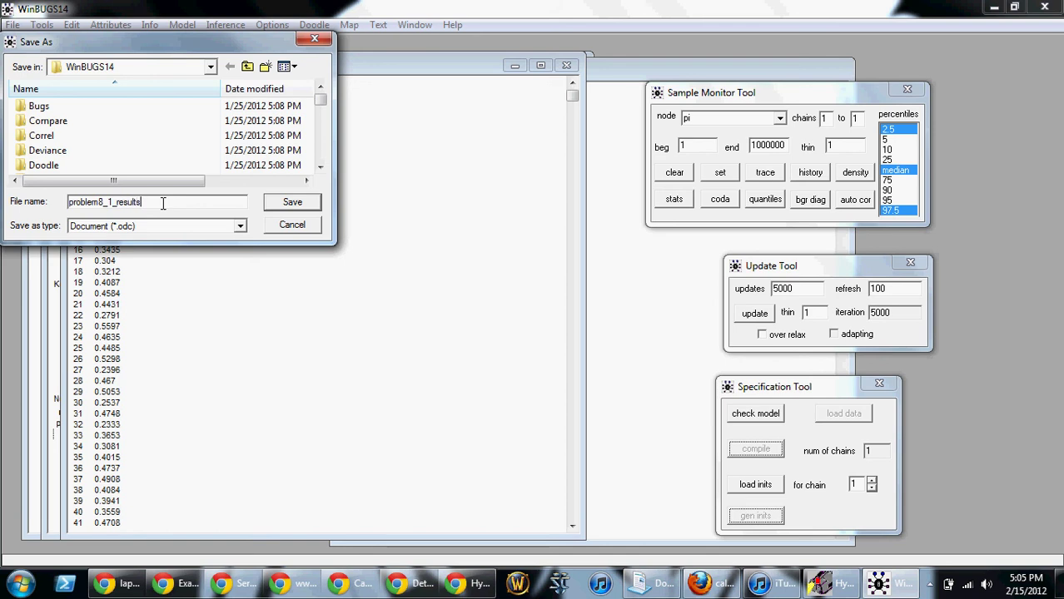
pyautogui.click(238, 226)
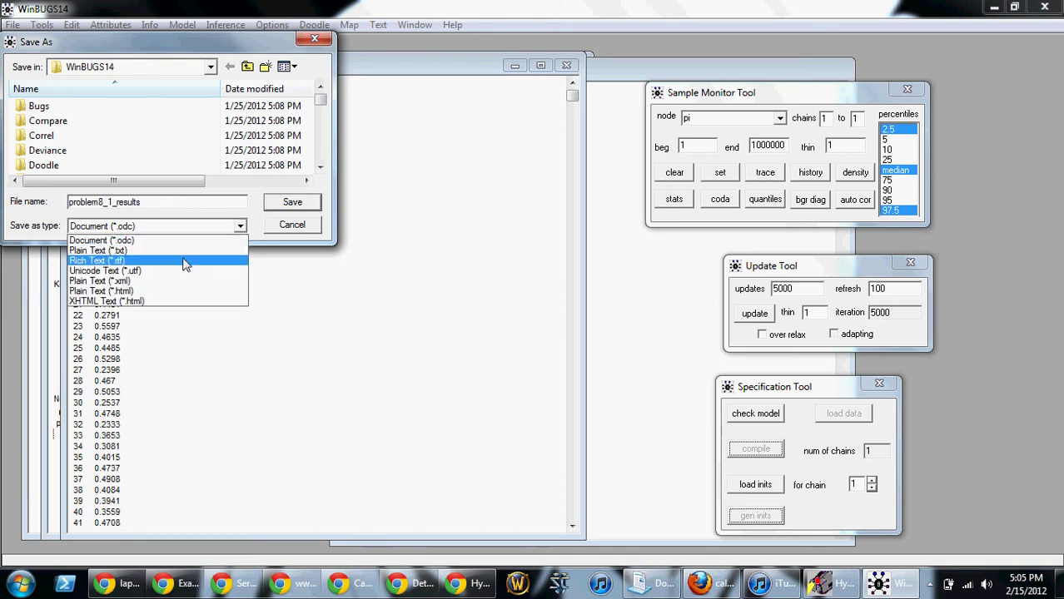
pyautogui.click(141, 250)
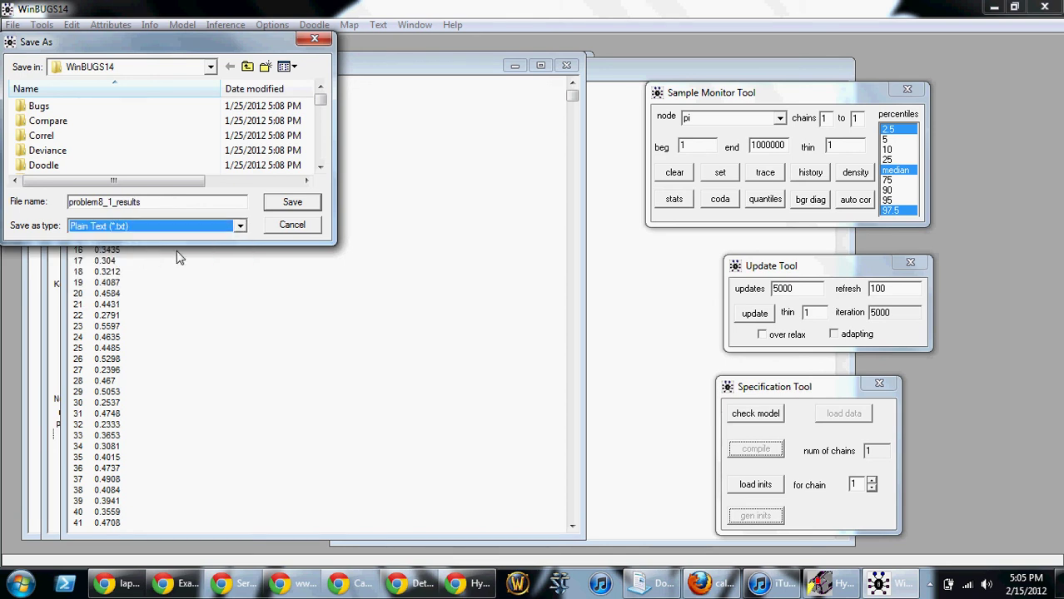
pyautogui.click(98, 204)
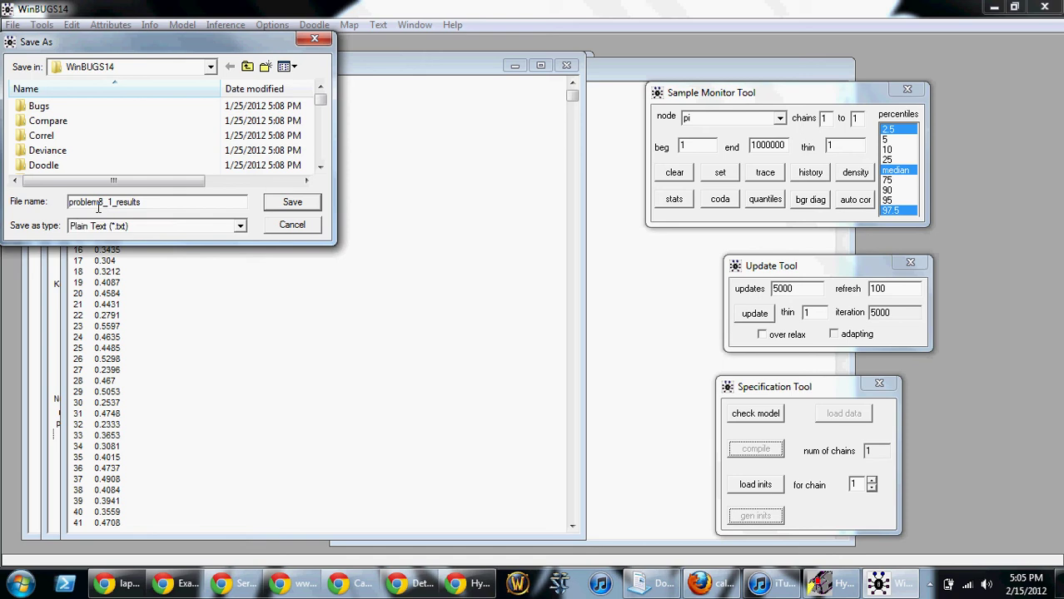
pyautogui.write('_')
pyautogui.click(212, 67)
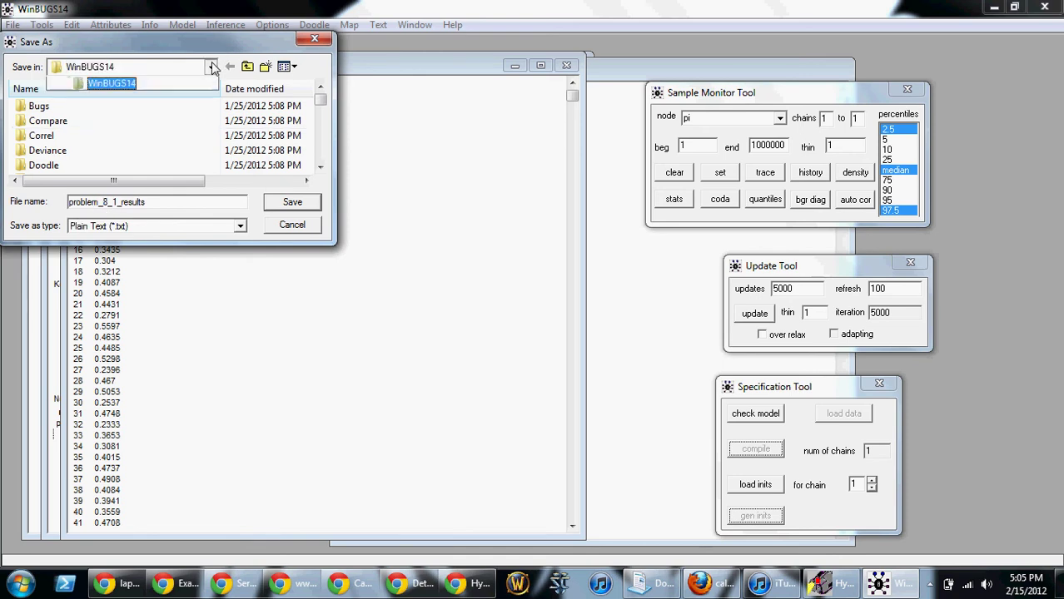
pyautogui.scroll(2, 134, 125)
pyautogui.click(83, 72)
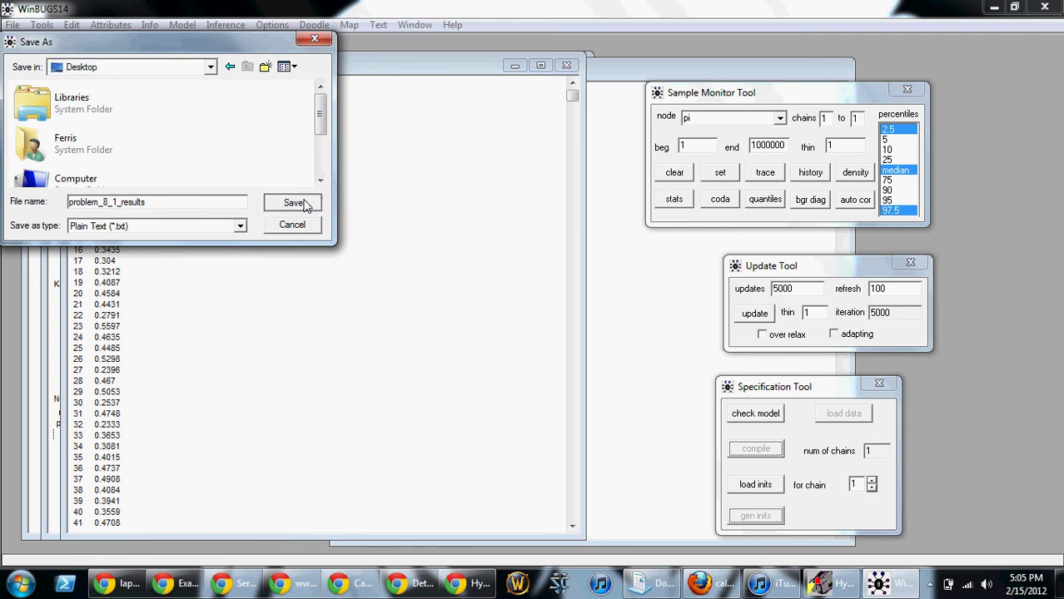
pyautogui.click(293, 202)
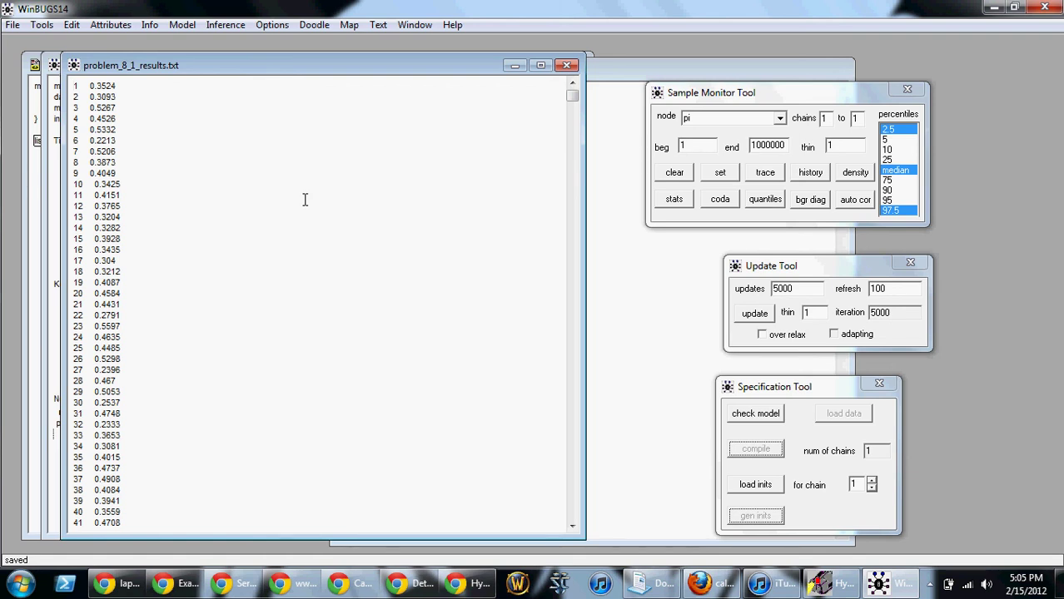
# Save the untitled1 model code as problem_8_1_code in Document (*.odc) format.
pyautogui.moveTo(134, 65)
pyautogui.mouseDown()
pyautogui.moveTo(219, 98)
pyautogui.moveTo(200, 89)
pyautogui.mouseUp()
pyautogui.click(143, 69)
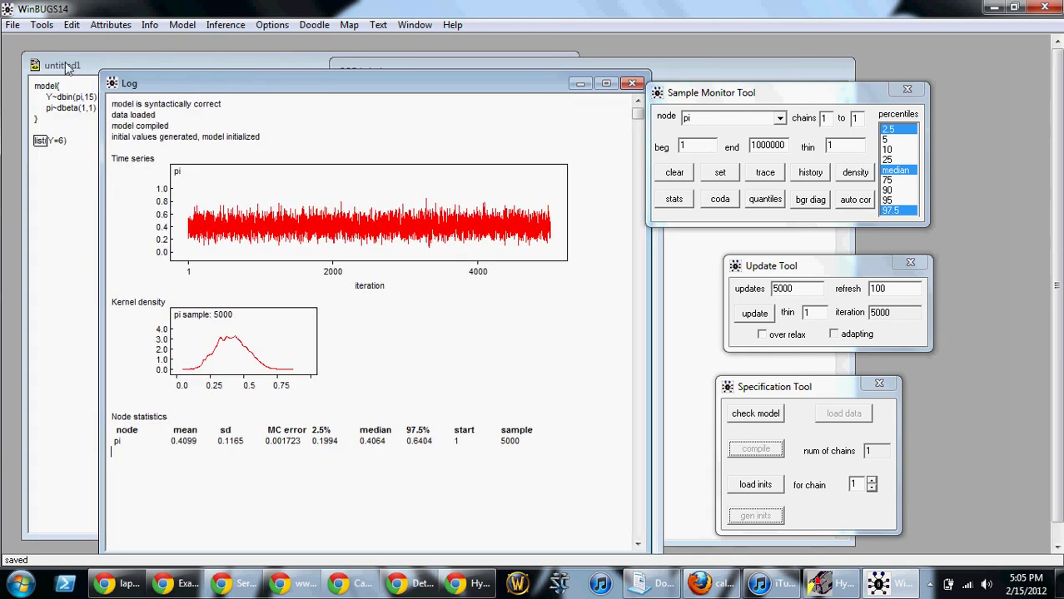
pyautogui.click(139, 64)
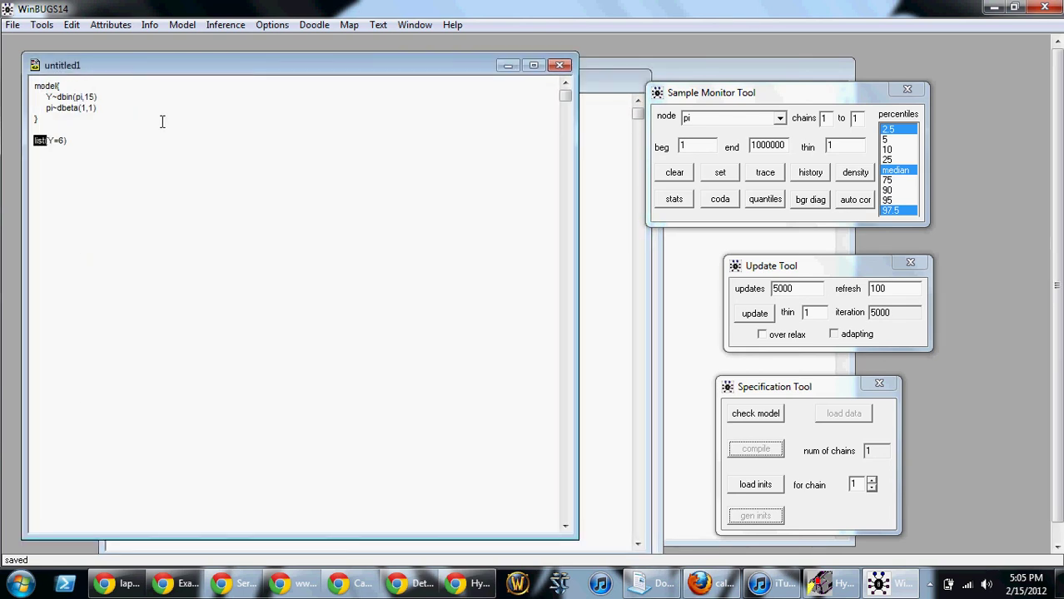
pyautogui.click(12, 25)
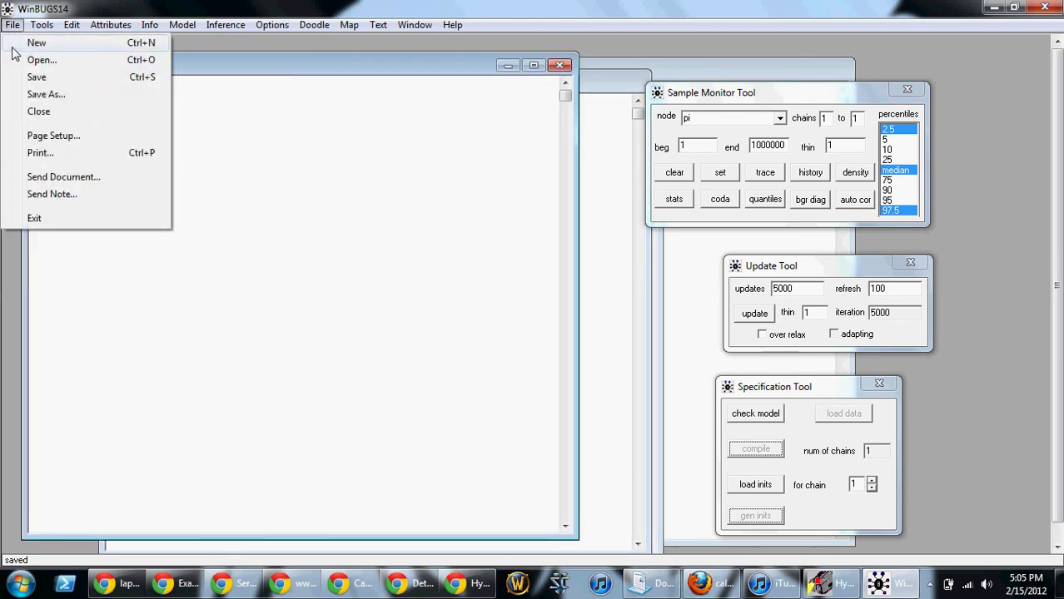
pyautogui.click(33, 94)
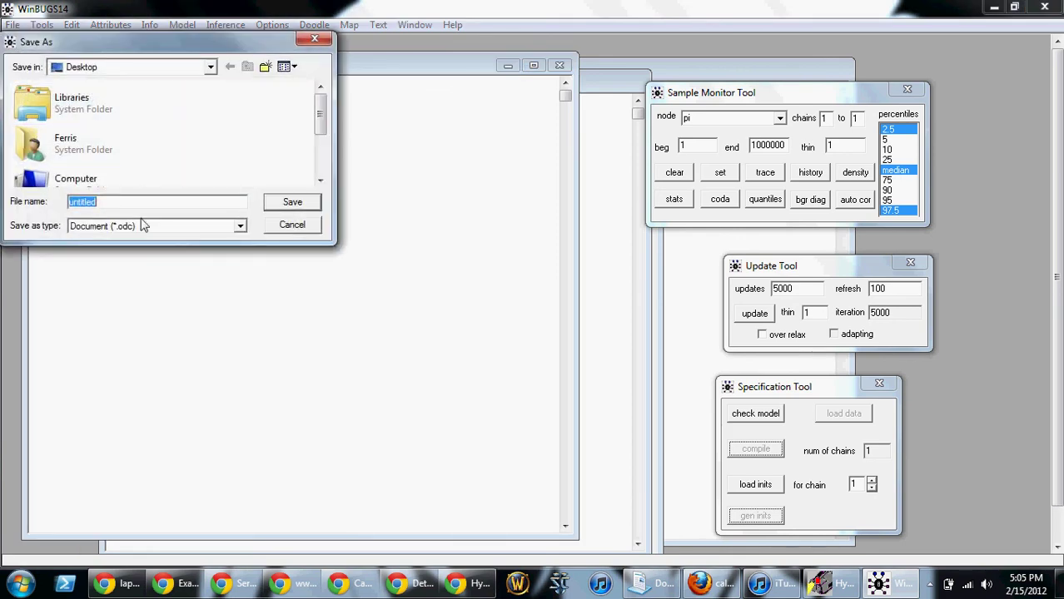
pyautogui.write('probl')
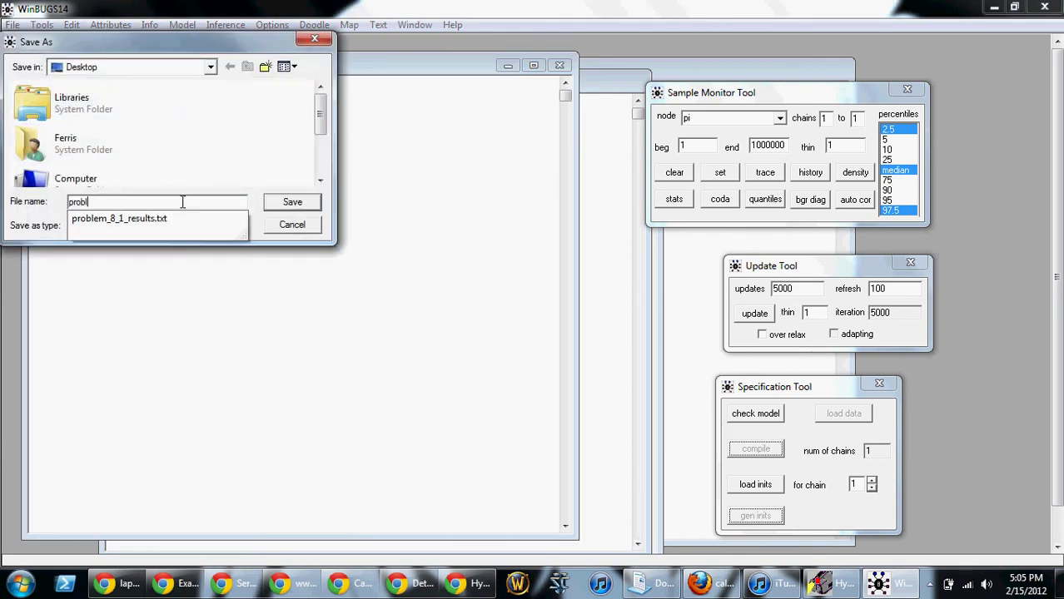
pyautogui.write('em_8_1_code')
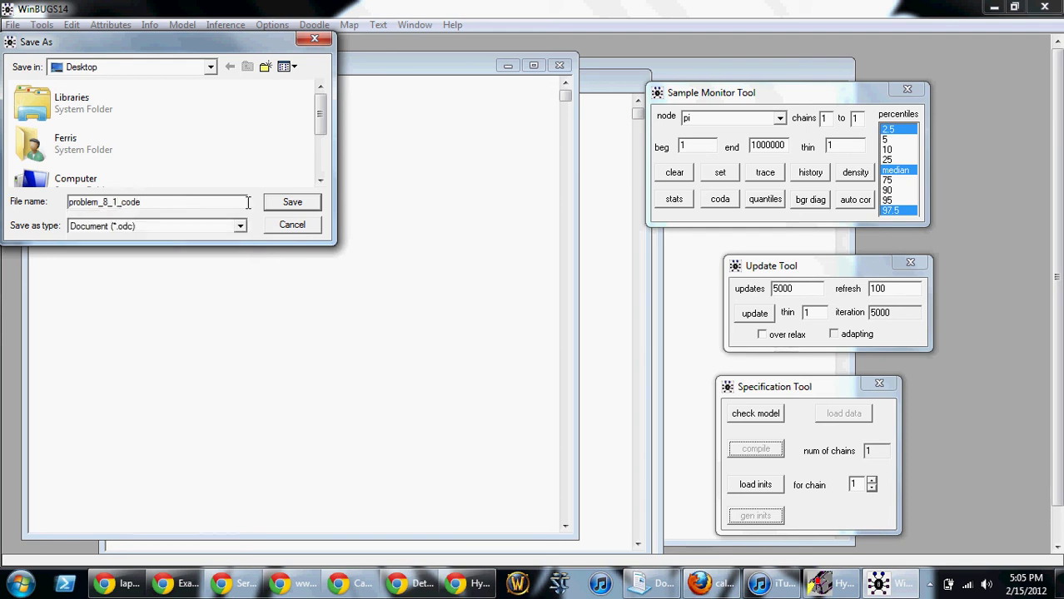
pyautogui.click(237, 227)
pyautogui.click(175, 252)
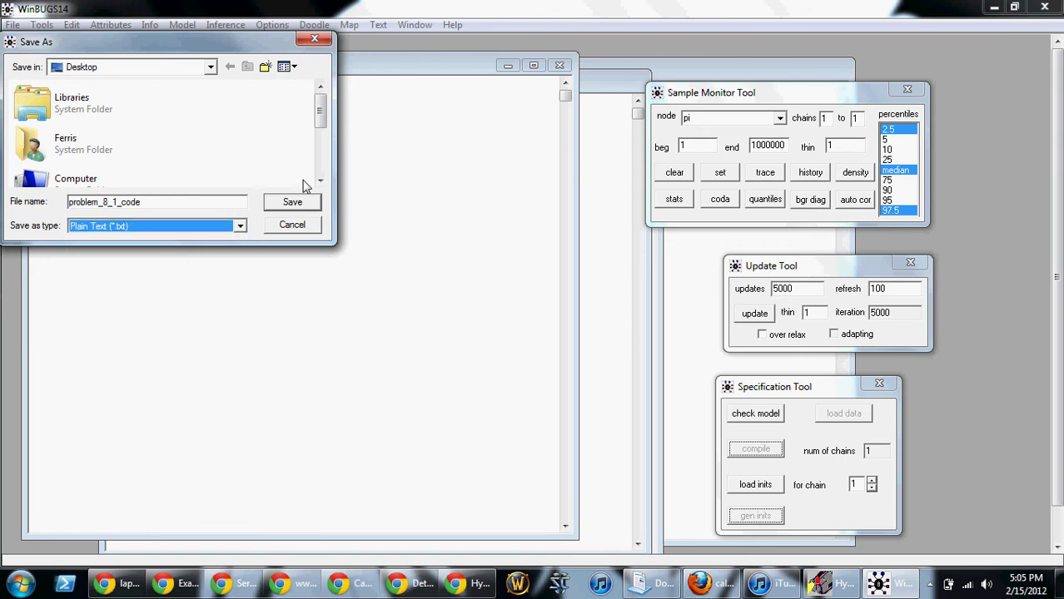
pyautogui.click(239, 226)
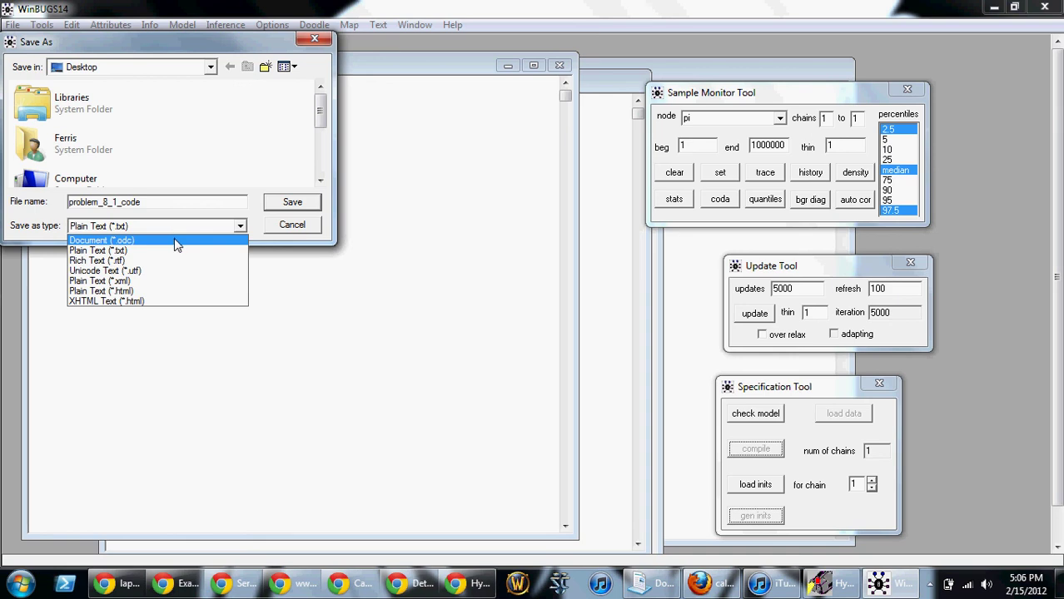
pyautogui.click(178, 243)
pyautogui.click(299, 201)
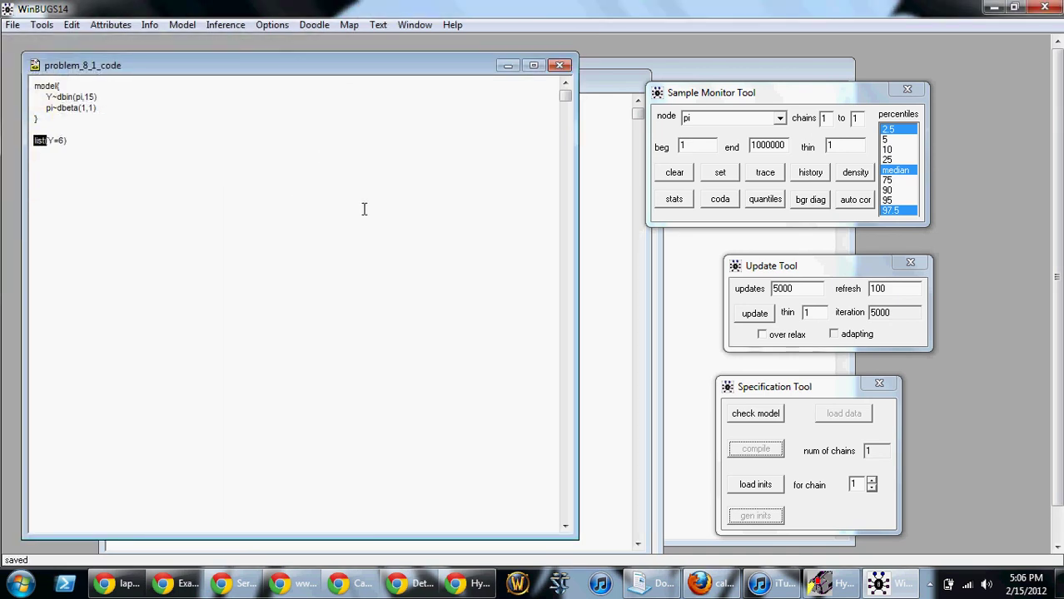